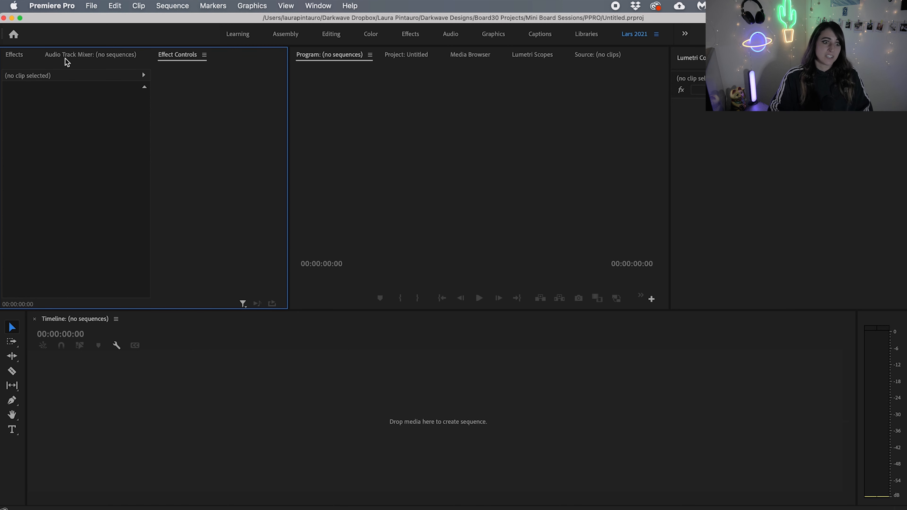
# Open the Media Cache preferences and delete the unused media cache files
pyautogui.click(53, 7)
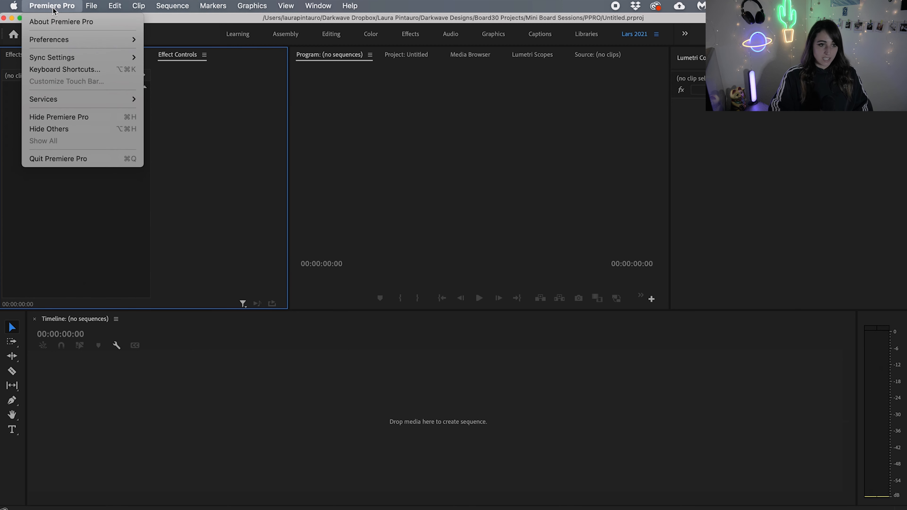
pyautogui.moveTo(73, 39)
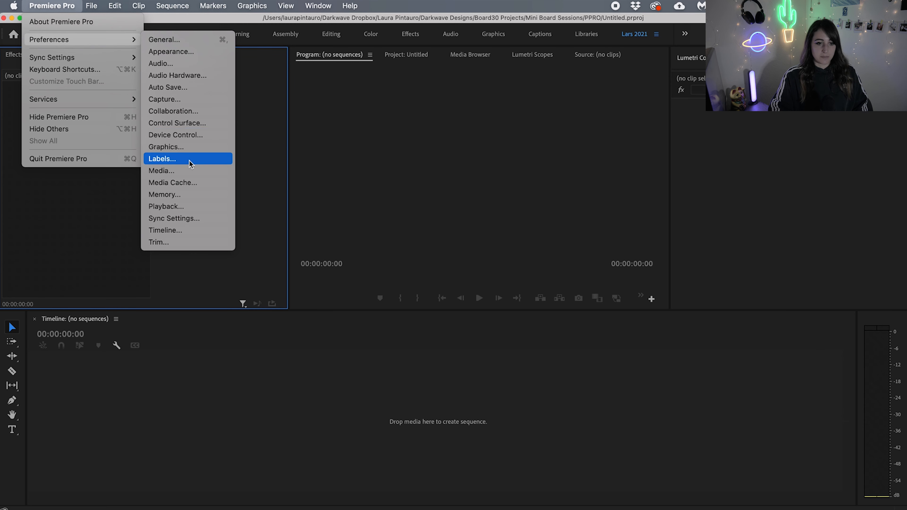
pyautogui.click(188, 184)
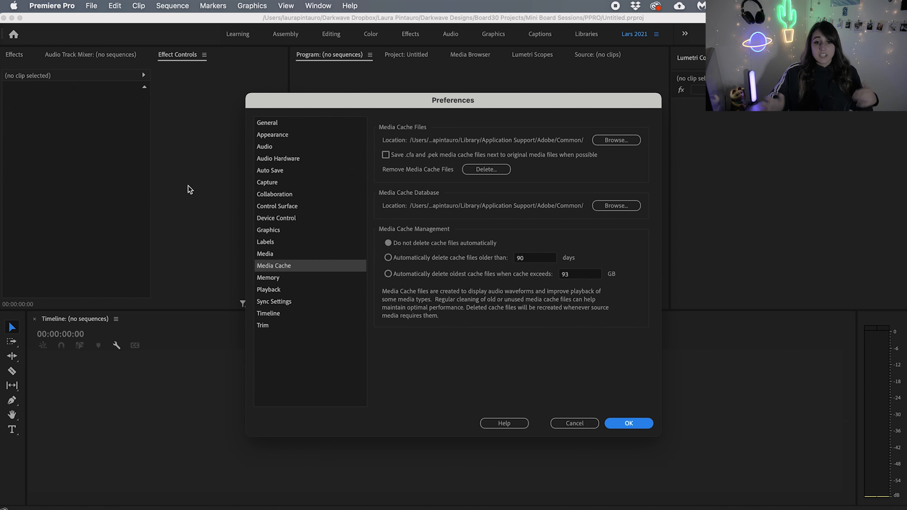
pyautogui.click(499, 171)
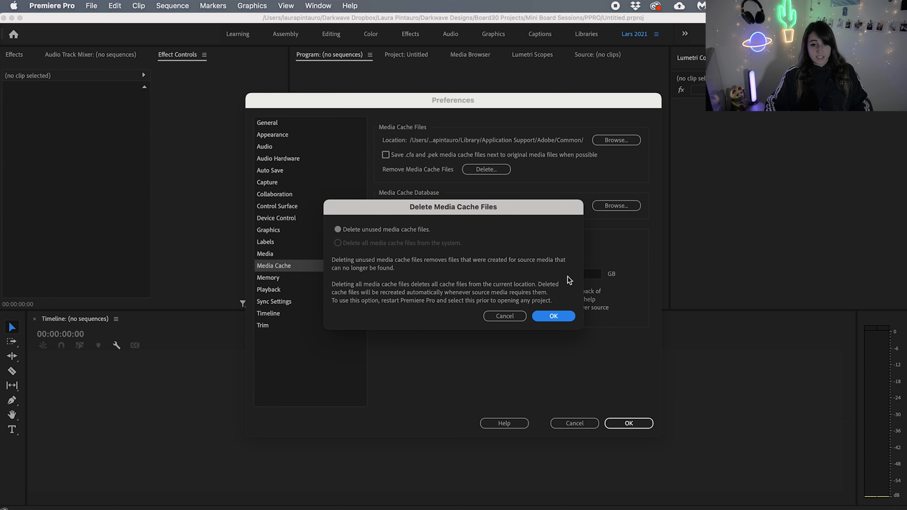
pyautogui.click(558, 319)
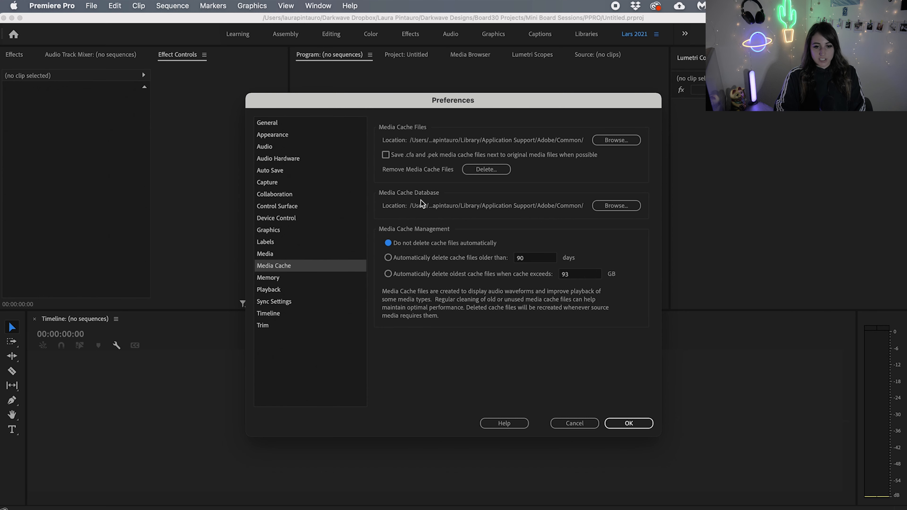
# Set media cache management to automatically delete cache files older than 7 days, leaving the cache database location as is
pyautogui.click(608, 209)
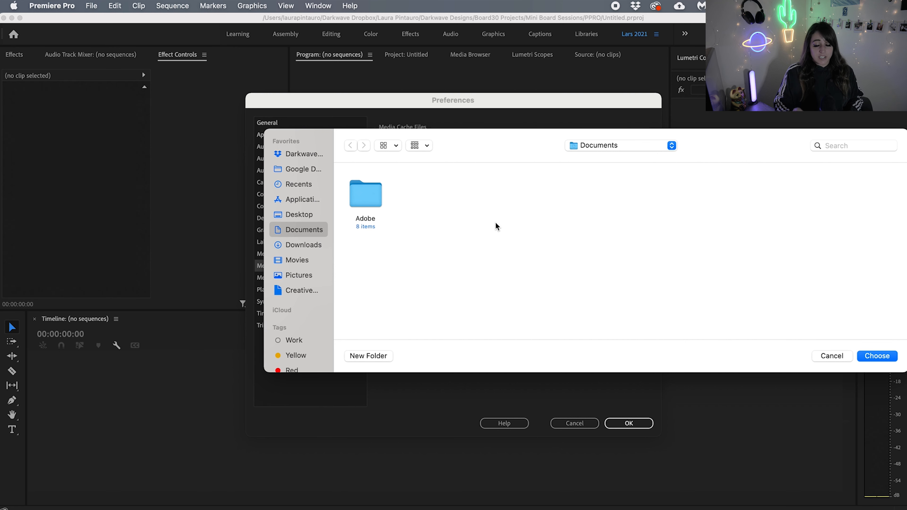
pyautogui.click(820, 356)
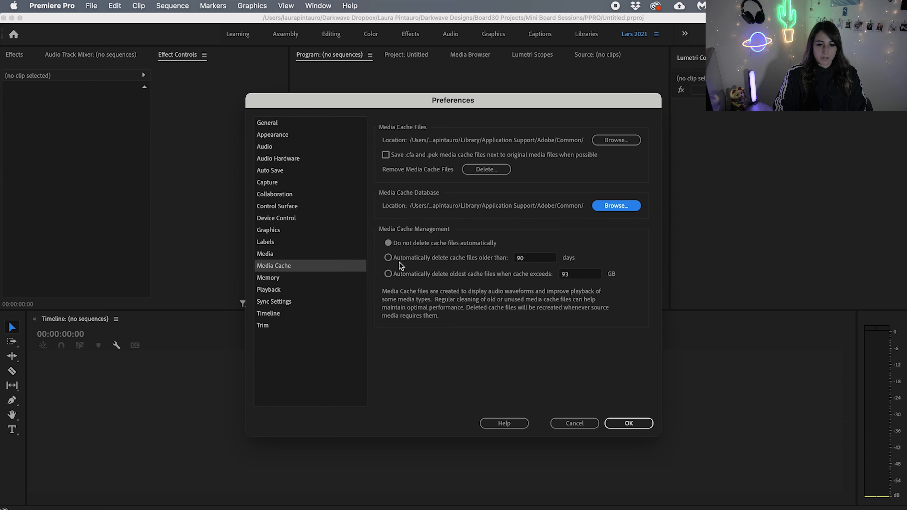
pyautogui.click(386, 258)
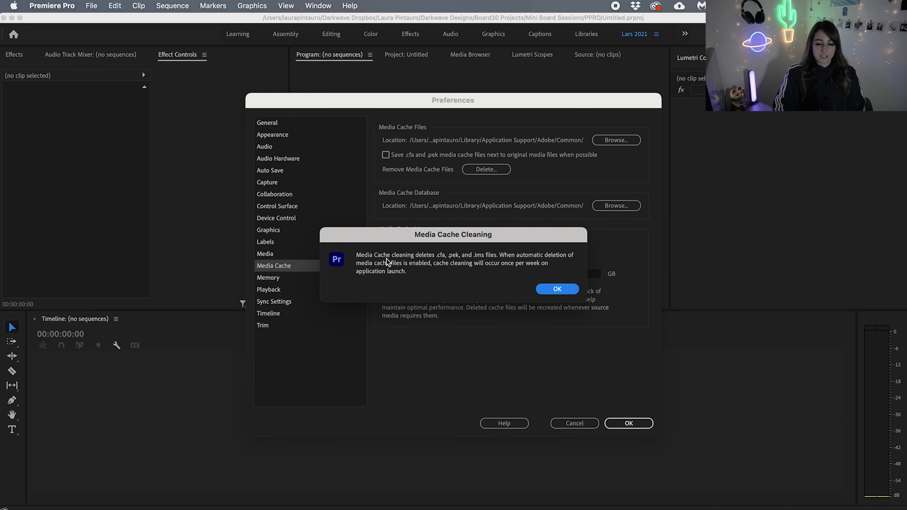
pyautogui.click(558, 289)
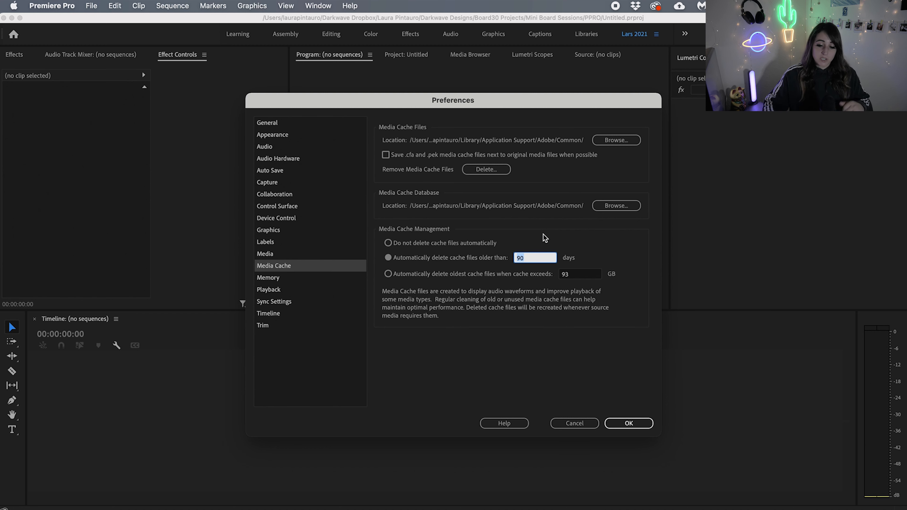
pyautogui.write('7')
pyautogui.click(611, 253)
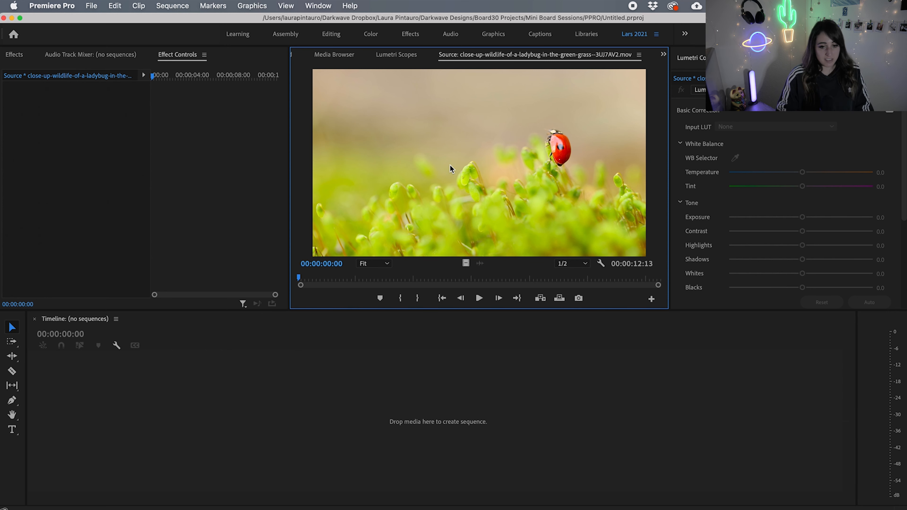
# Set the Source Monitor playback resolution to Full, then play and scrub the ladybug clip
pyautogui.click(586, 265)
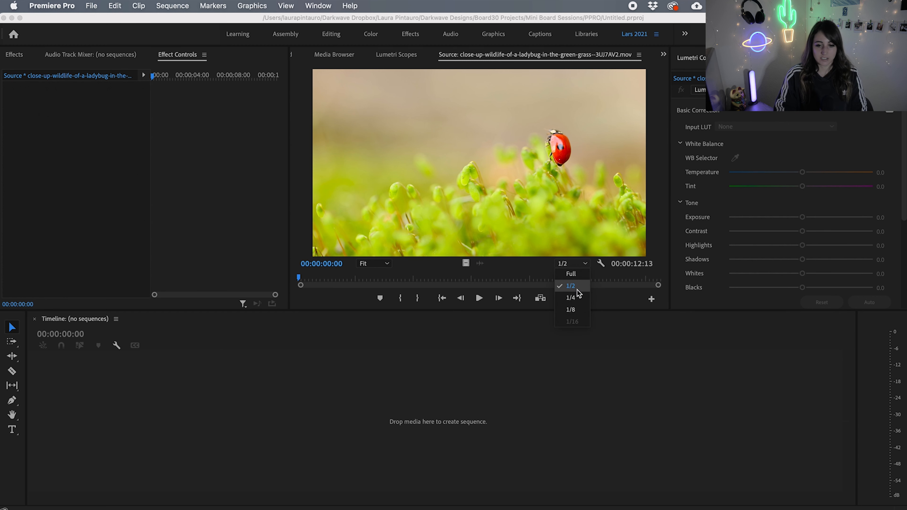
pyautogui.click(579, 277)
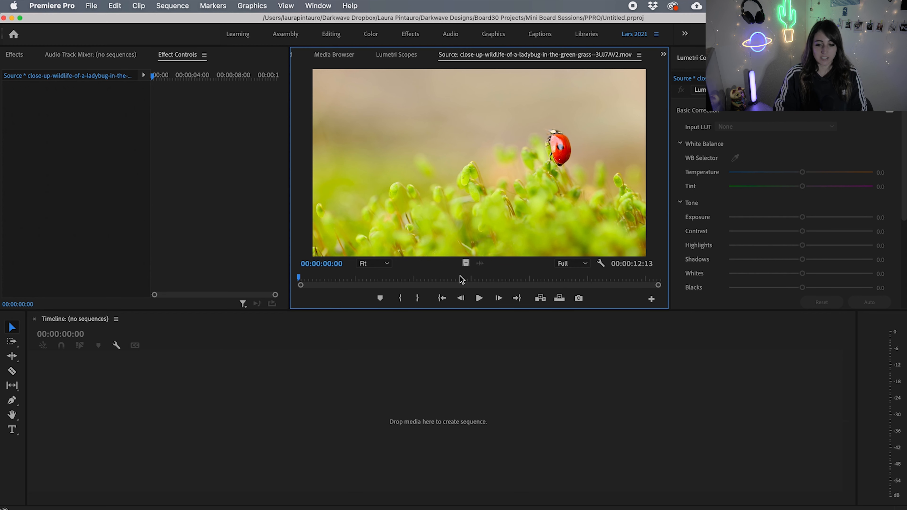
pyautogui.click(478, 298)
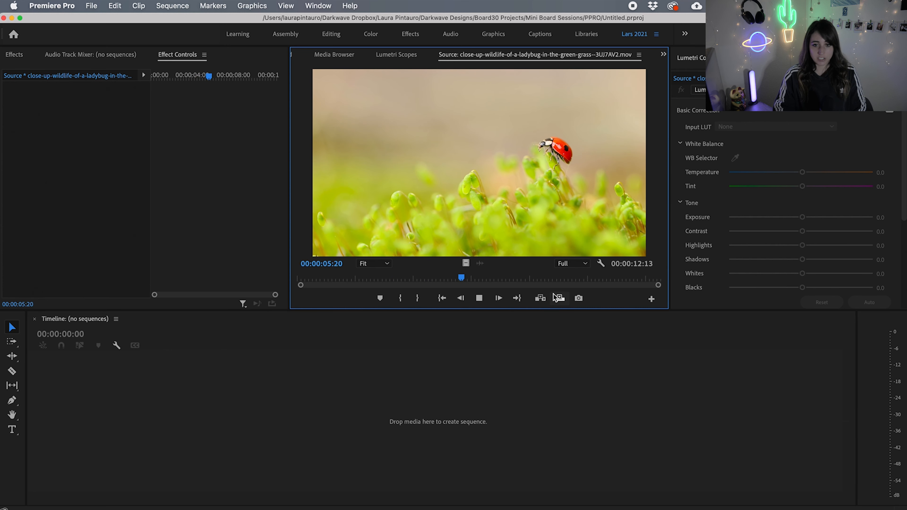
pyautogui.press('space')
pyautogui.moveTo(525, 277); pyautogui.dragTo(393, 282)
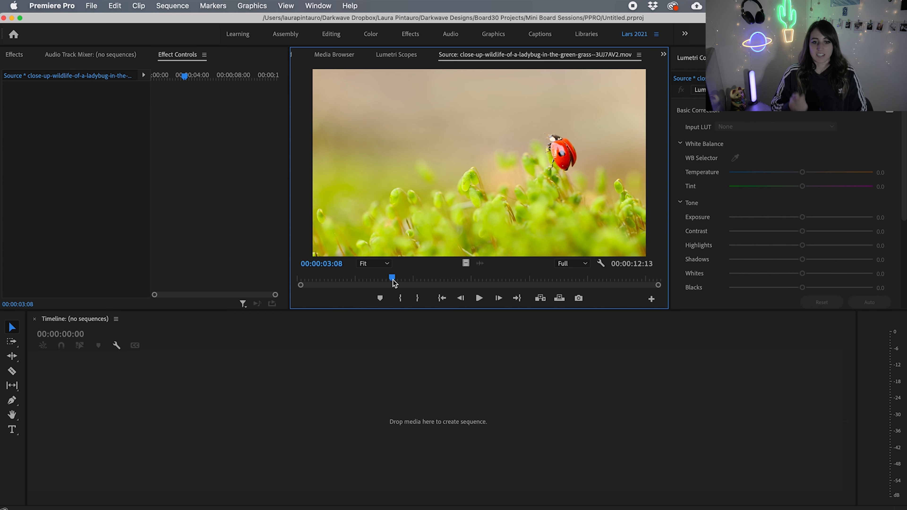
# Lower the Source Monitor playback resolution to 1/2 and play the ladybug clip
pyautogui.click(584, 264)
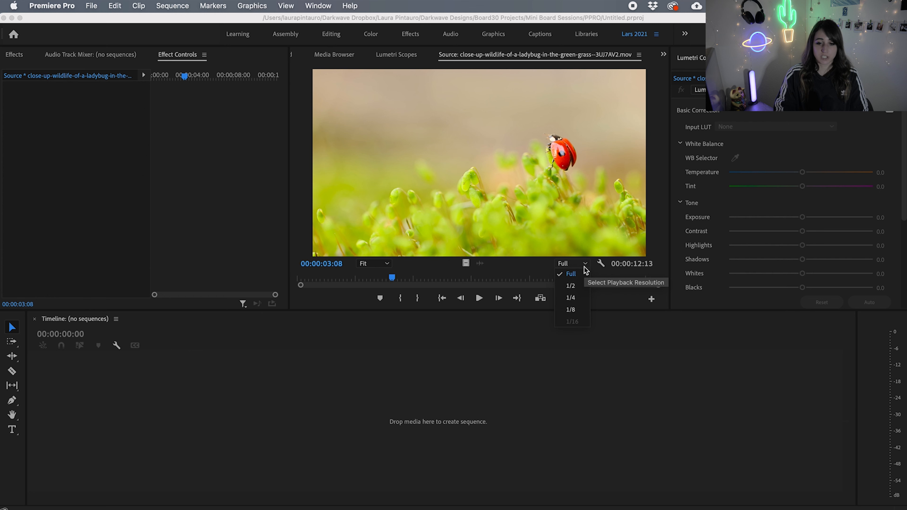
pyautogui.click(579, 286)
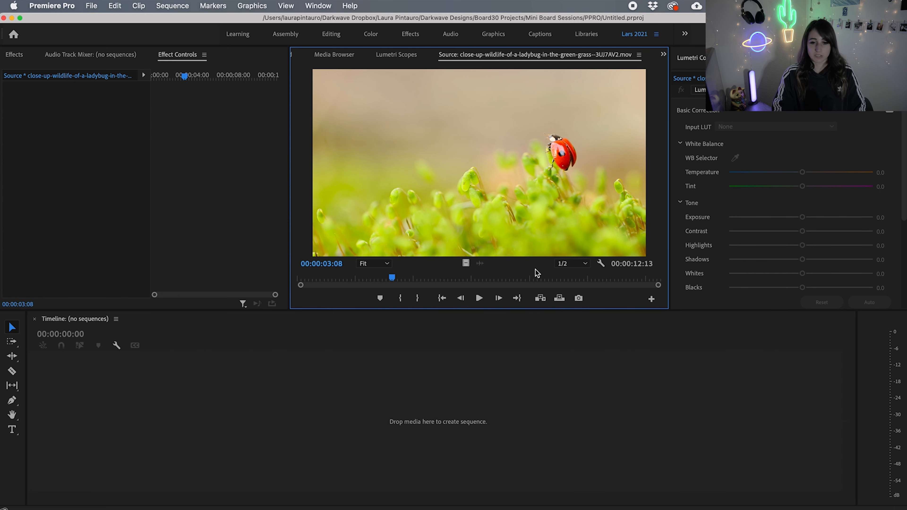
pyautogui.click(480, 298)
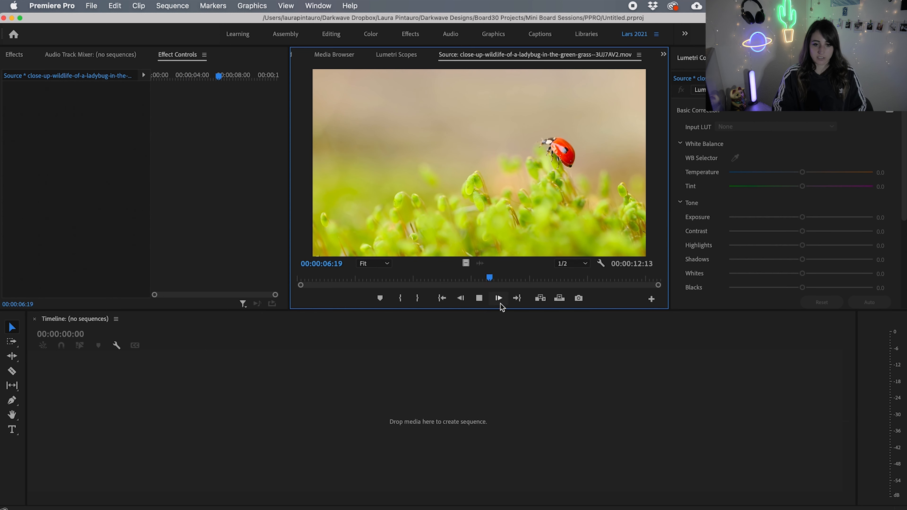
pyautogui.click(479, 299)
# Lower the Source Monitor playback resolution to 1/4 and scrub through the ladybug clip
pyautogui.click(571, 264)
pyautogui.click(571, 298)
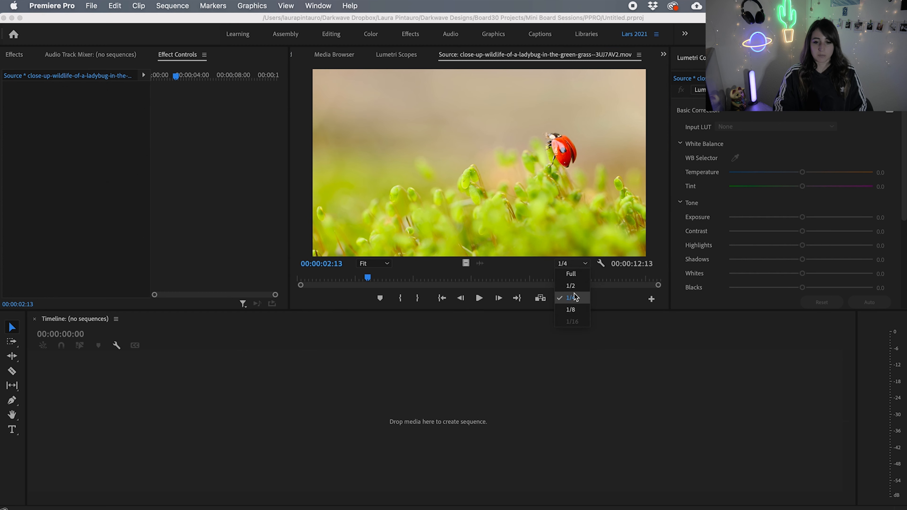
pyautogui.click(571, 297)
pyautogui.moveTo(370, 278); pyautogui.dragTo(497, 281)
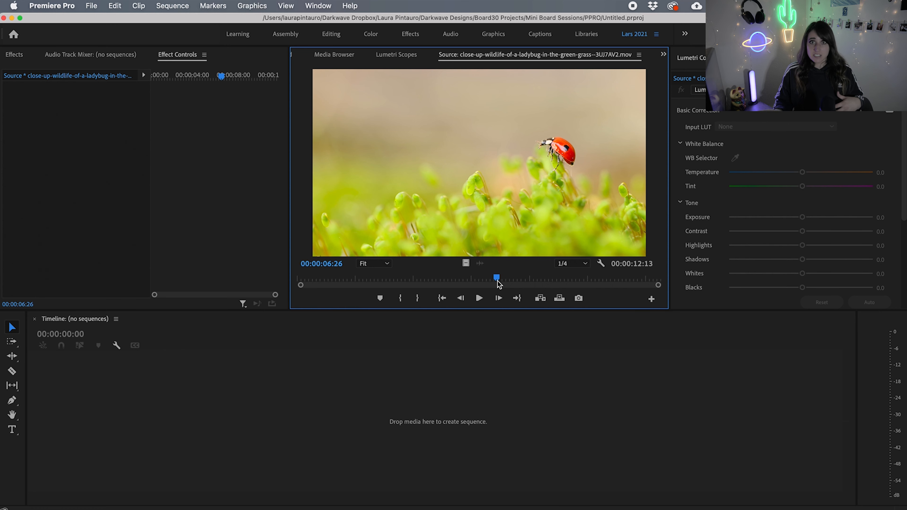
# Lower the Source Monitor playback resolution to 1/8 and play the ladybug clip from near its start
pyautogui.click(572, 263)
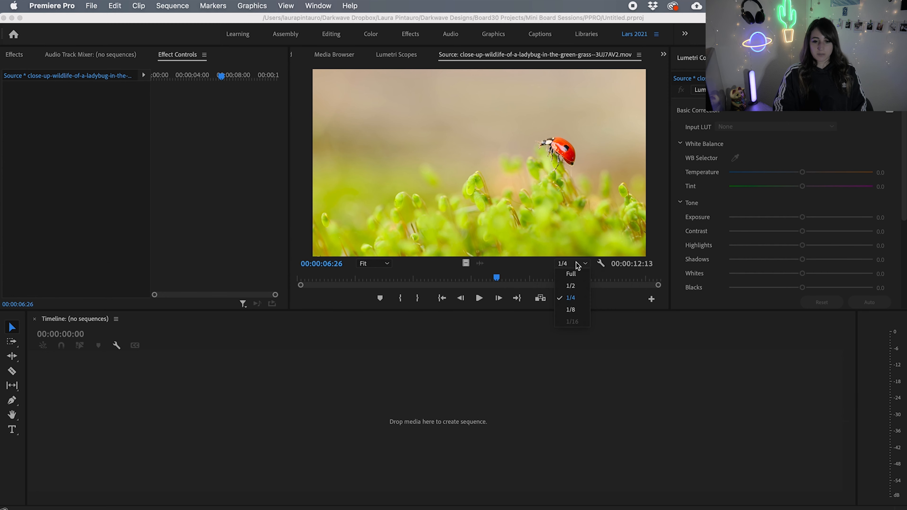
pyautogui.click(576, 308)
pyautogui.click(343, 281)
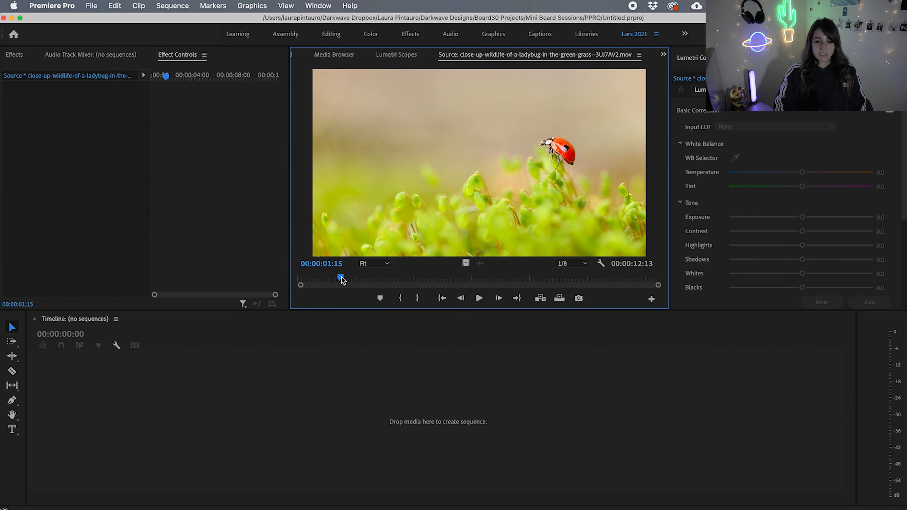
pyautogui.press('space')
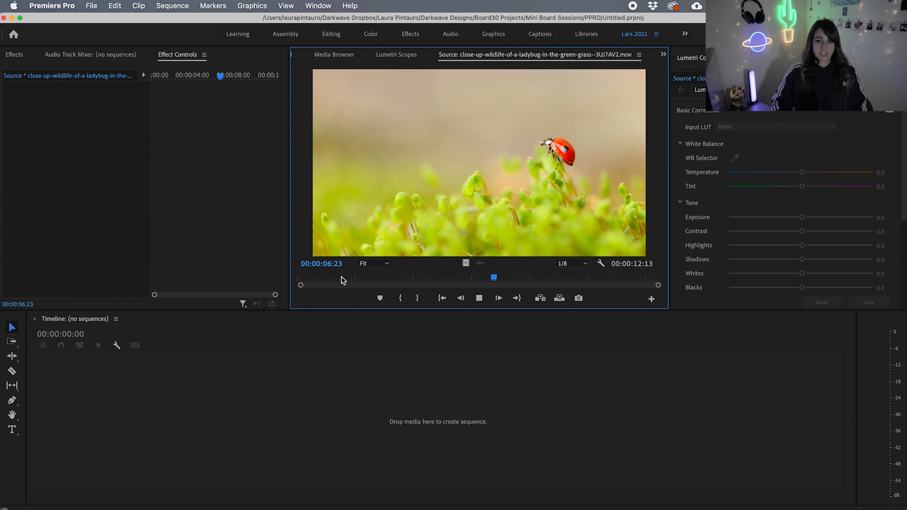
pyautogui.press('space')
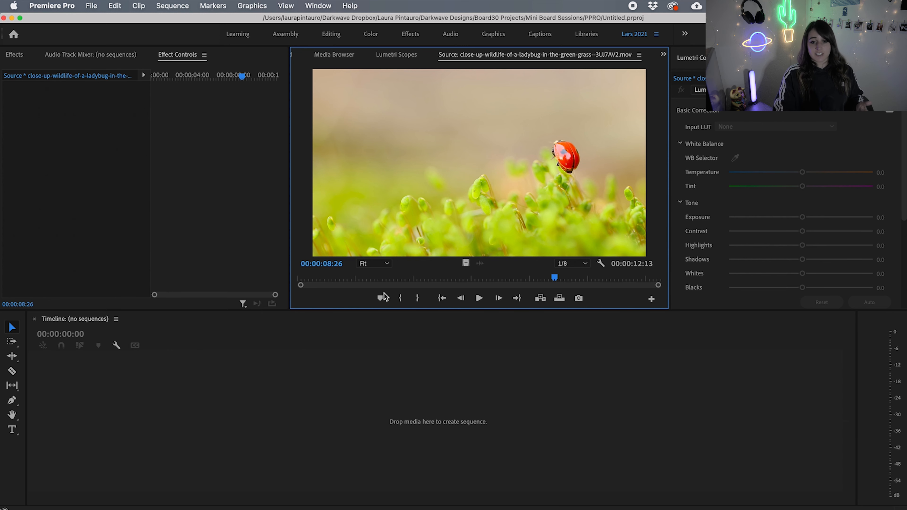
# Try 1/4 playback resolution in the Source Monitor, then return it to Full
pyautogui.click(584, 265)
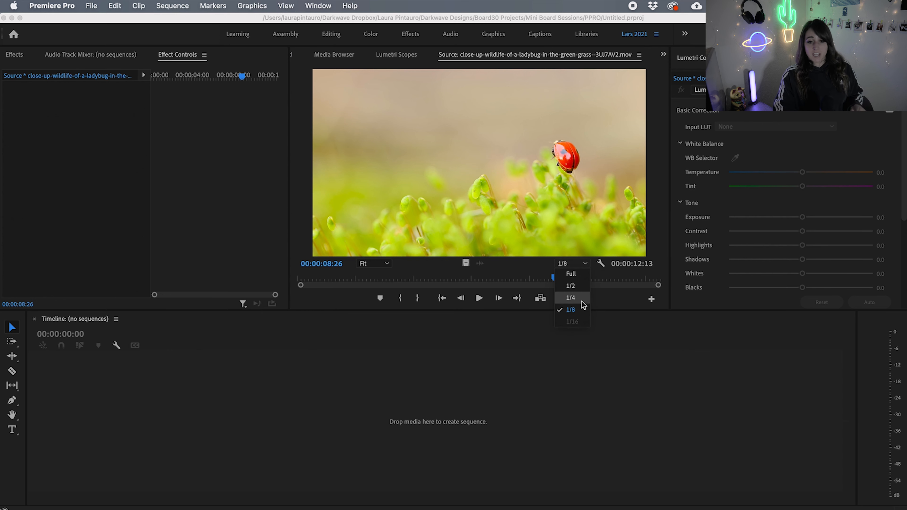
pyautogui.click(582, 301)
pyautogui.click(583, 264)
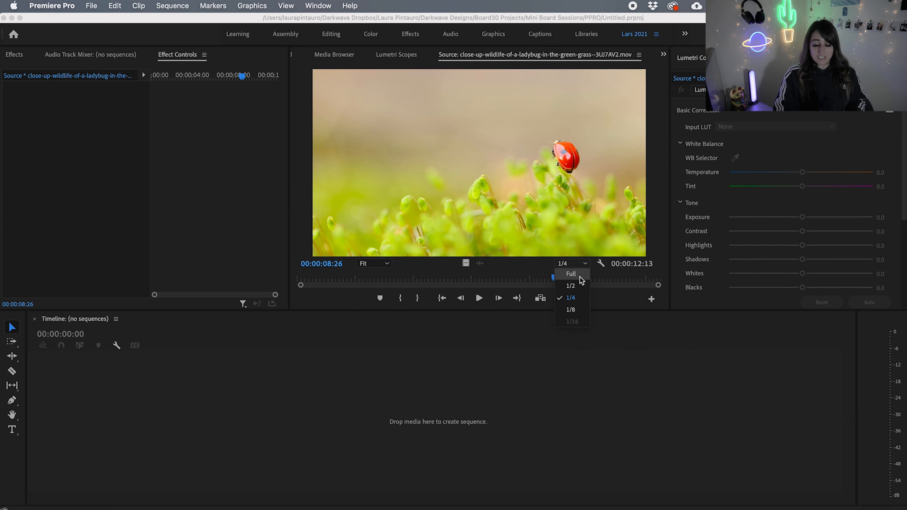
pyautogui.click(582, 278)
pyautogui.click(829, 152)
pyautogui.click(478, 129)
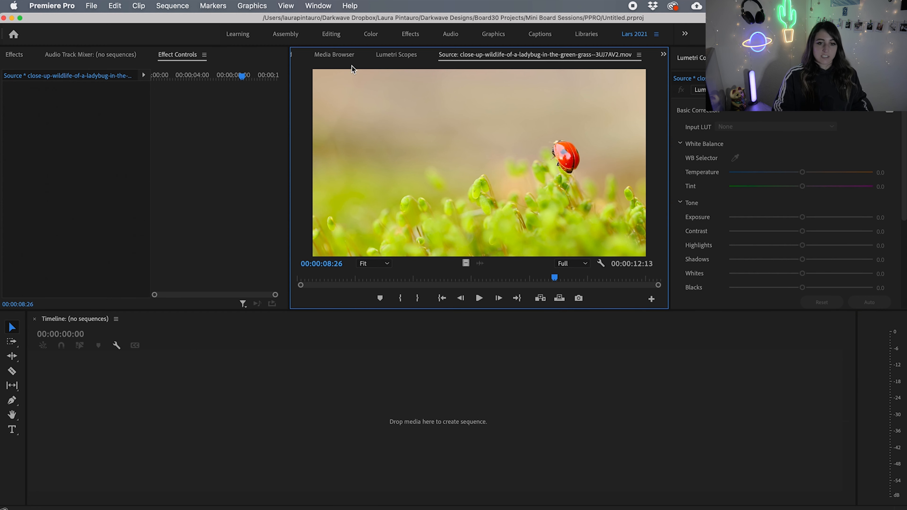
# Import the ladybug clip from the Downloads folder into the project and place it on the timeline as a new sequence
pyautogui.click(336, 56)
pyautogui.click(296, 53)
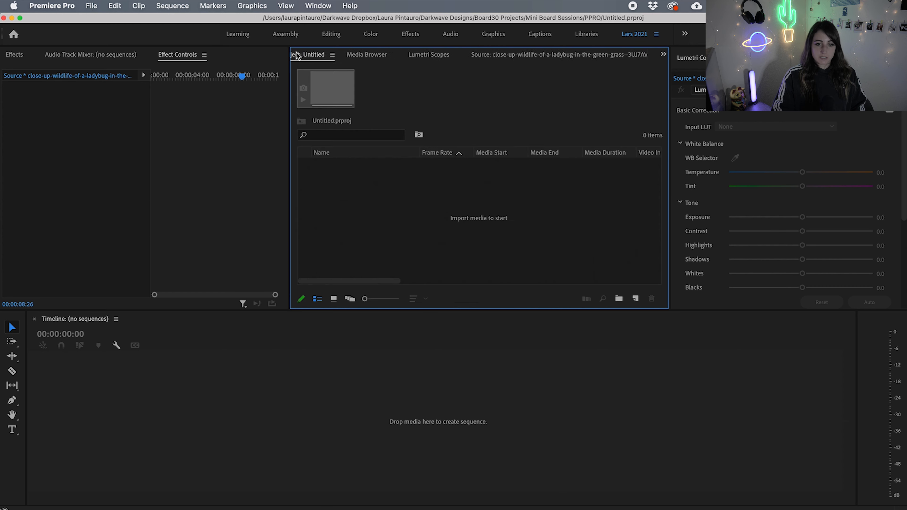
pyautogui.click(297, 57)
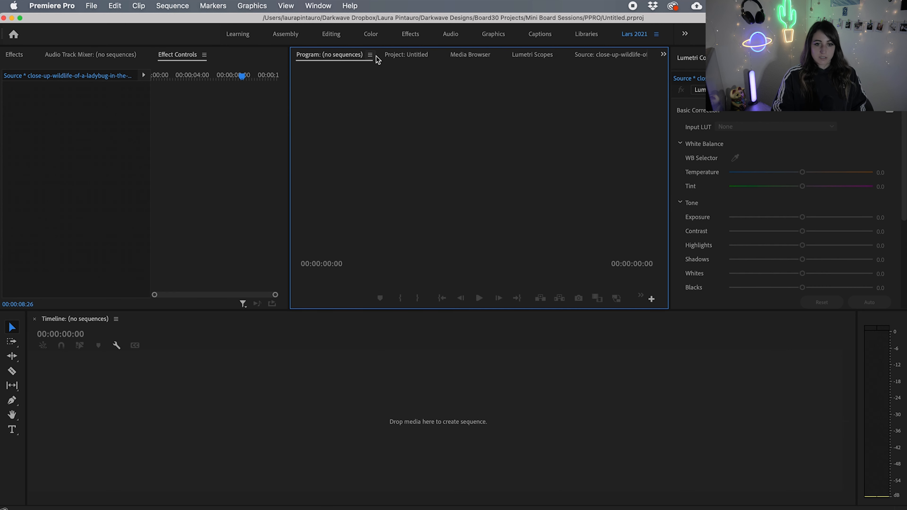
pyautogui.click(394, 57)
pyautogui.moveTo(1, 72)
pyautogui.click(7, 43)
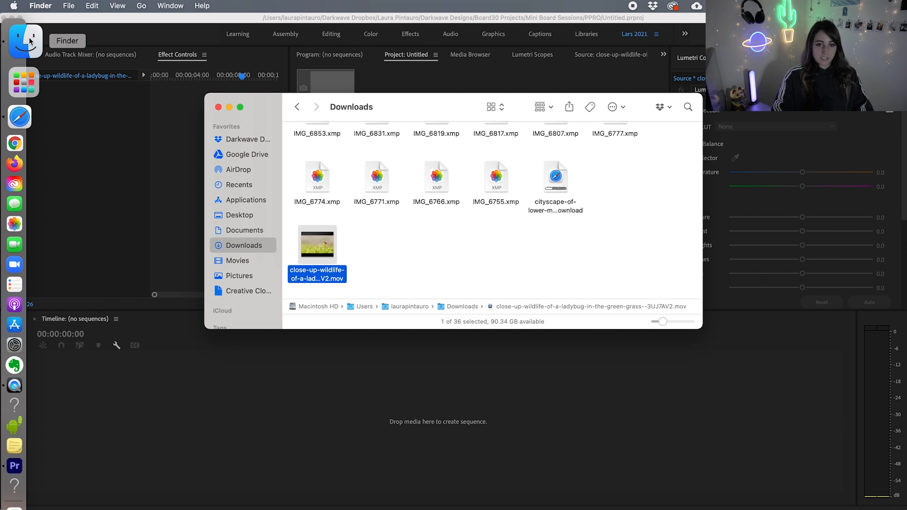
pyautogui.moveTo(439, 108); pyautogui.dragTo(430, 299)
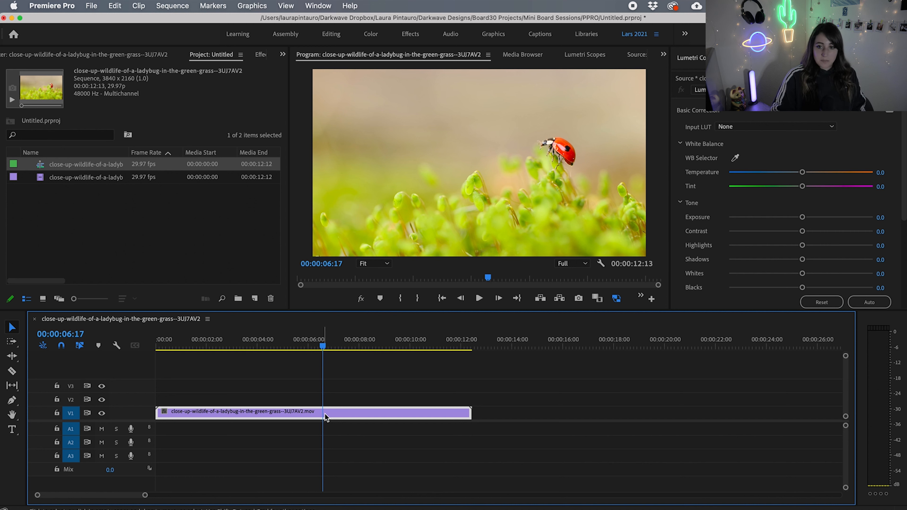
# Apply the automatic Lumetri tone correction to the ladybug clip and play the sequence from about 00:00:02:29
pyautogui.click(862, 302)
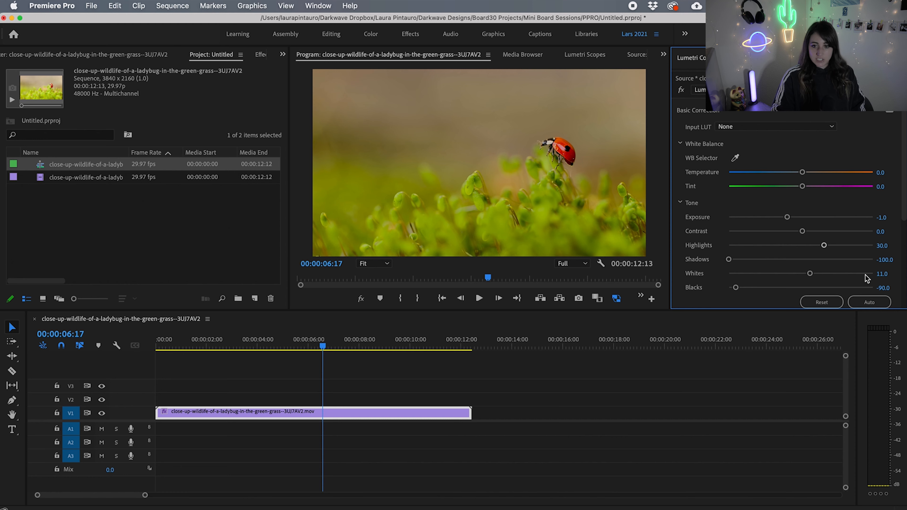
pyautogui.click(232, 347)
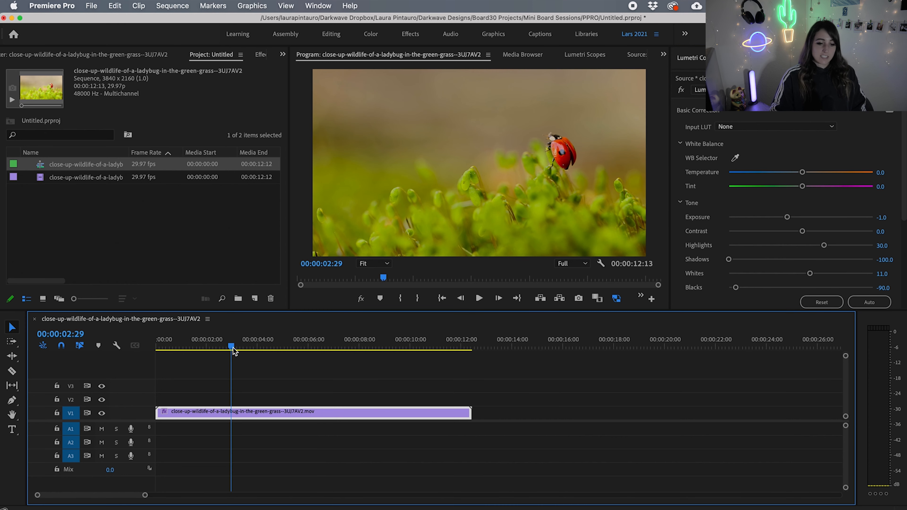
pyautogui.press('space')
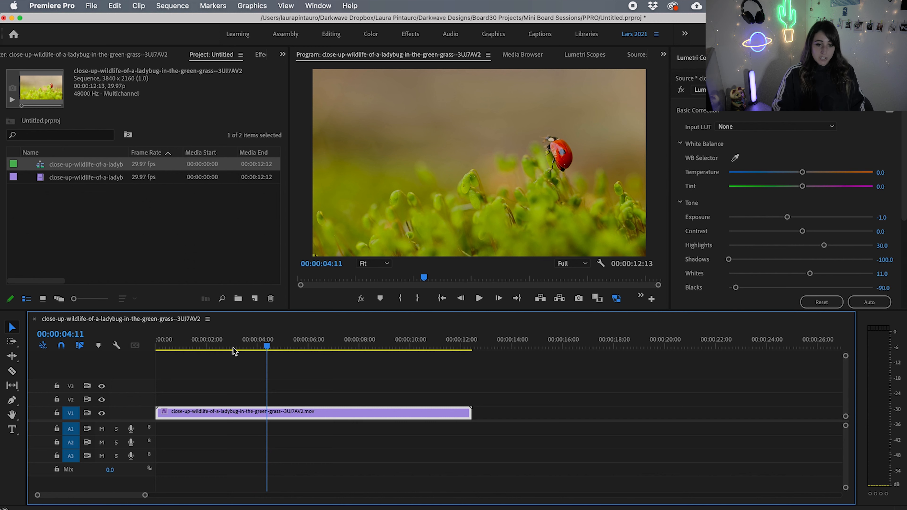
# Mute all effects in the Program Monitor with Global FX Mute and raise the clip's Lumetri exposure to 0.4
pyautogui.click(361, 300)
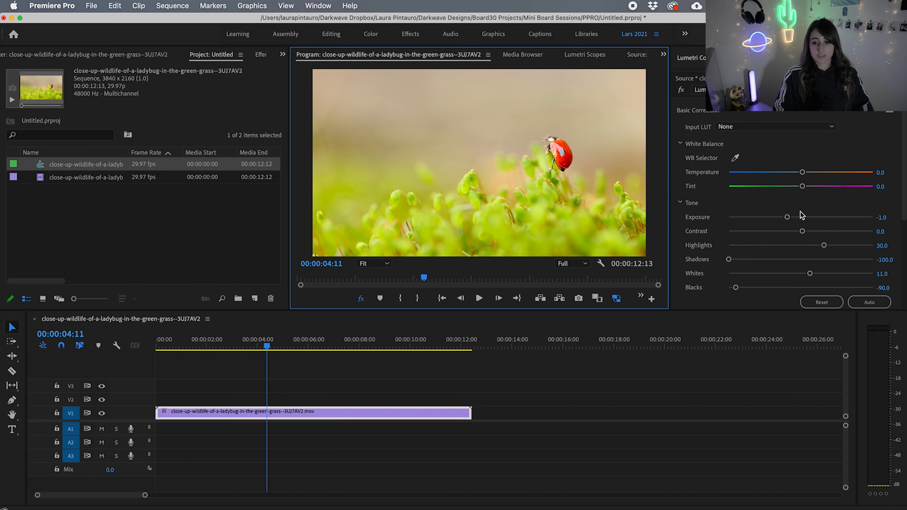
pyautogui.moveTo(786, 216); pyautogui.dragTo(805, 233)
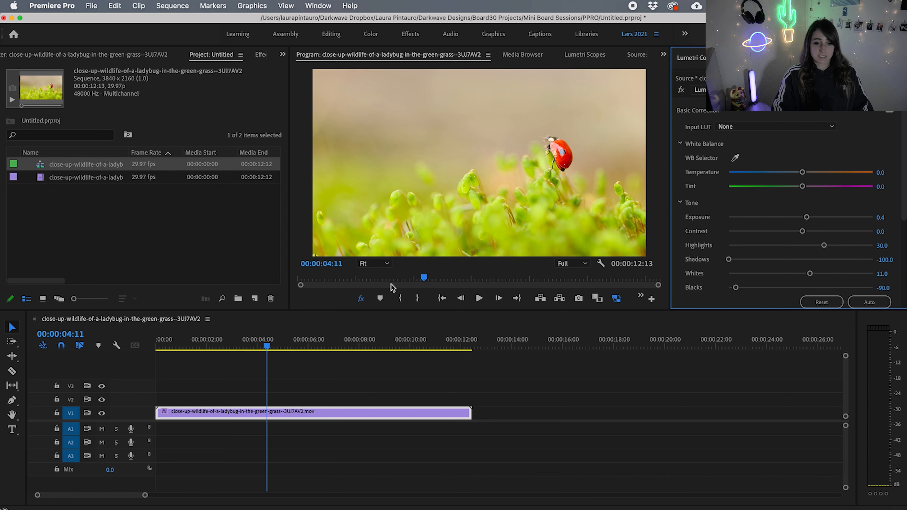
# Reset the ladybug clip's Lumetri Basic Correction values and turn off Global FX Mute in the Program Monitor
pyautogui.click(821, 302)
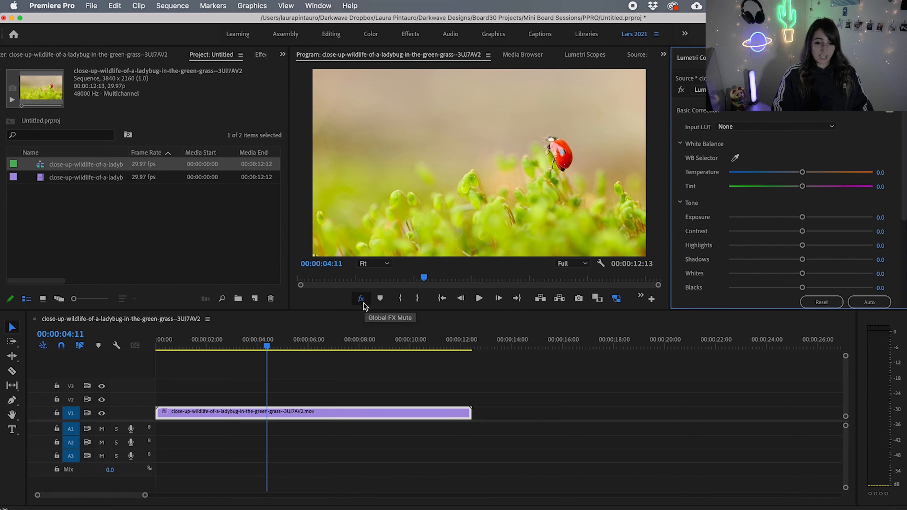
pyautogui.click(361, 301)
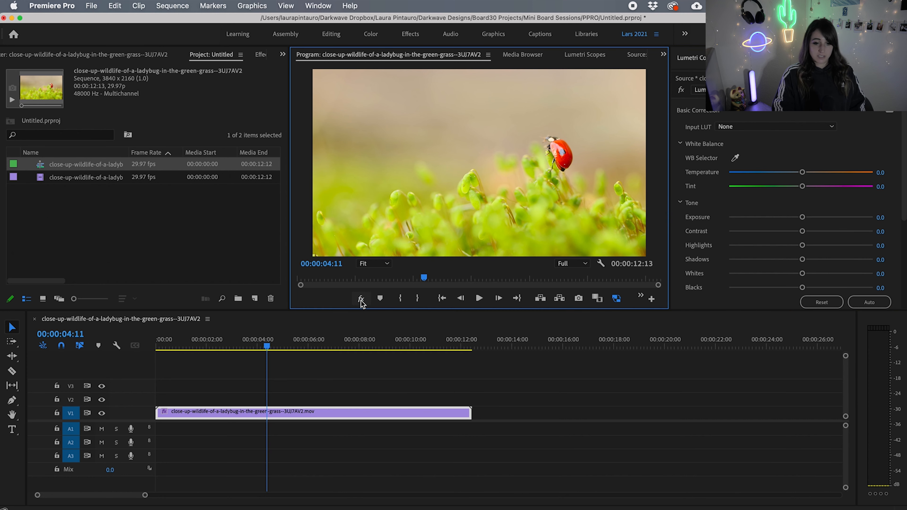
# Look over the available Program Monitor controls in the Button Editor, including Global FX Mute, and close it
pyautogui.click(652, 299)
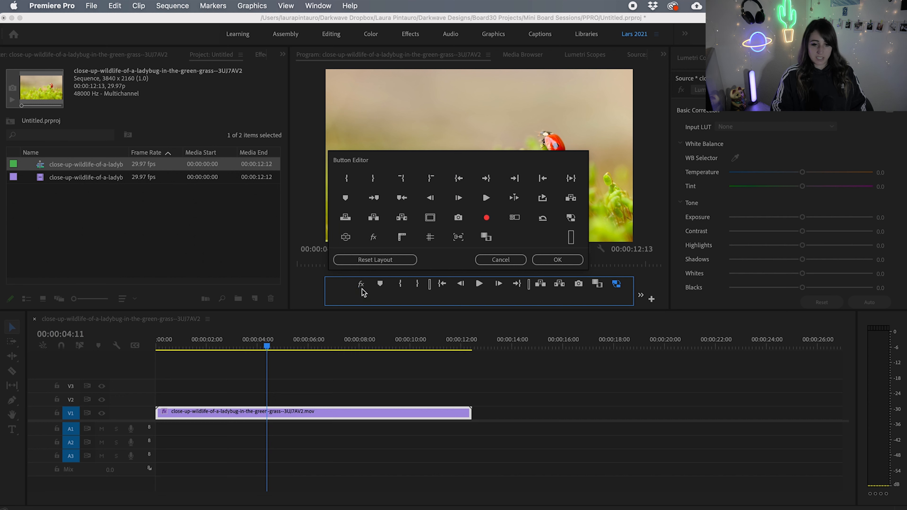
pyautogui.click(560, 259)
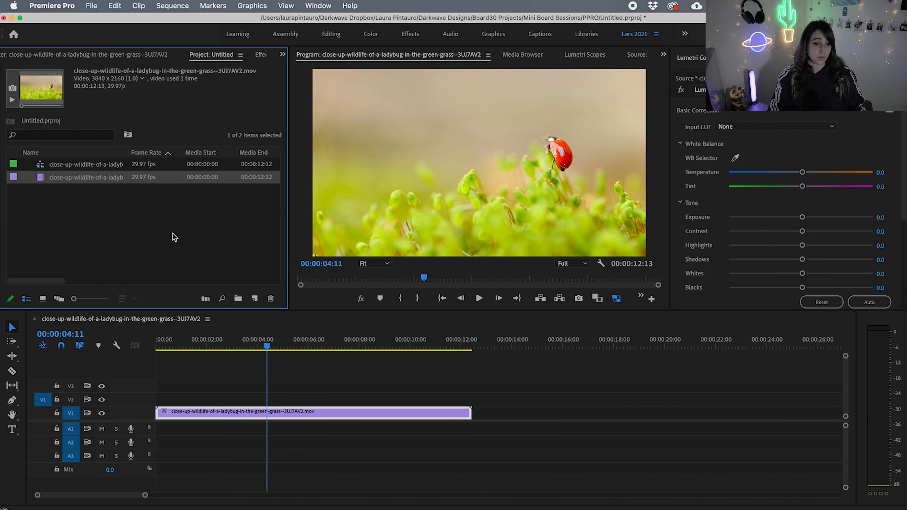
# Create a QuickTime proxy of the ladybug clip with the Cineform 1280x720 23.976 Quality 1 Watermarked preset beside the original media, and return to Premiere Pro
pyautogui.rightClick(92, 179)
pyautogui.scroll(-3, 151, 318)
pyautogui.scroll(-2, 151, 318)
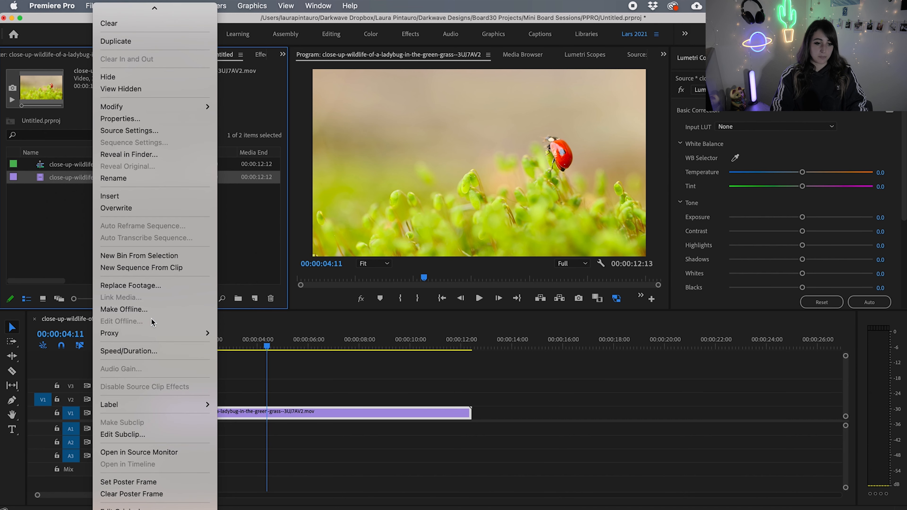
pyautogui.moveTo(172, 333)
pyautogui.click(233, 337)
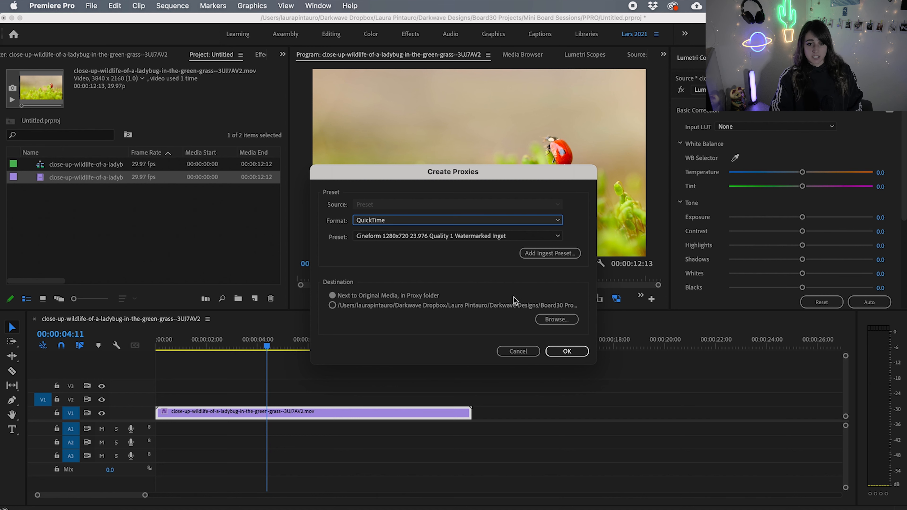
pyautogui.click(580, 352)
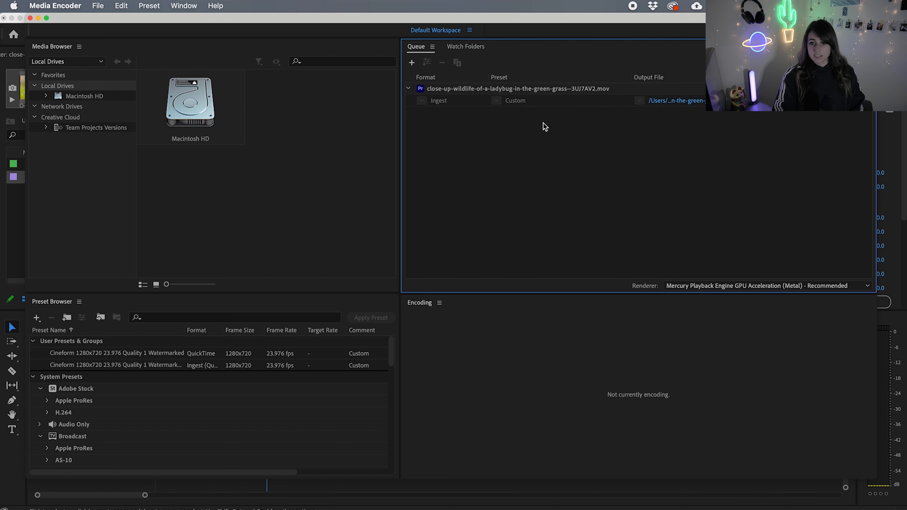
pyautogui.press('super+Tab')
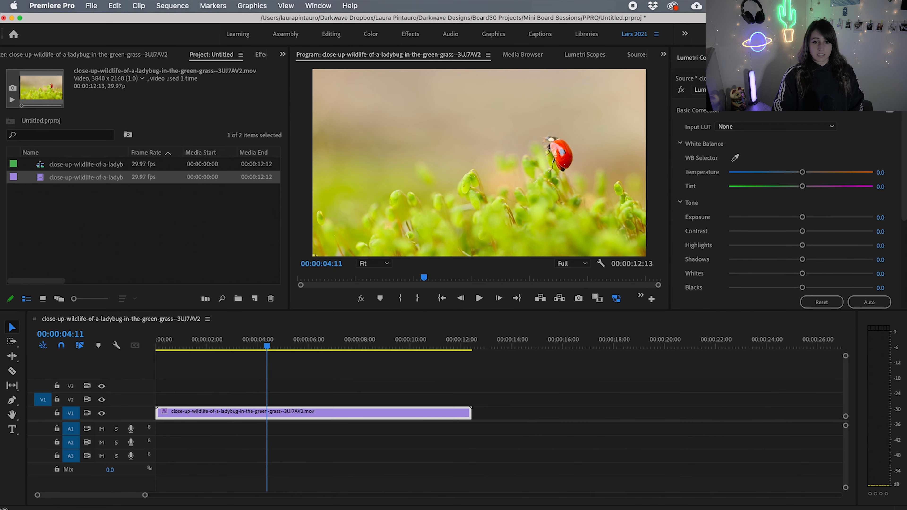
# Attach the ladybug proxy file from the Proxies folder to the ladybug clip in the project, matching by file name
pyautogui.rightClick(98, 179)
pyautogui.click(115, 181)
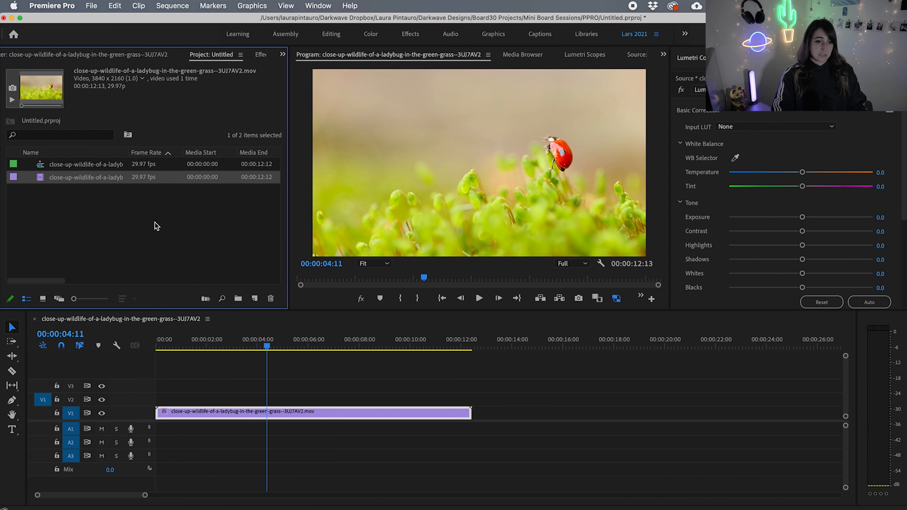
pyautogui.rightClick(82, 179)
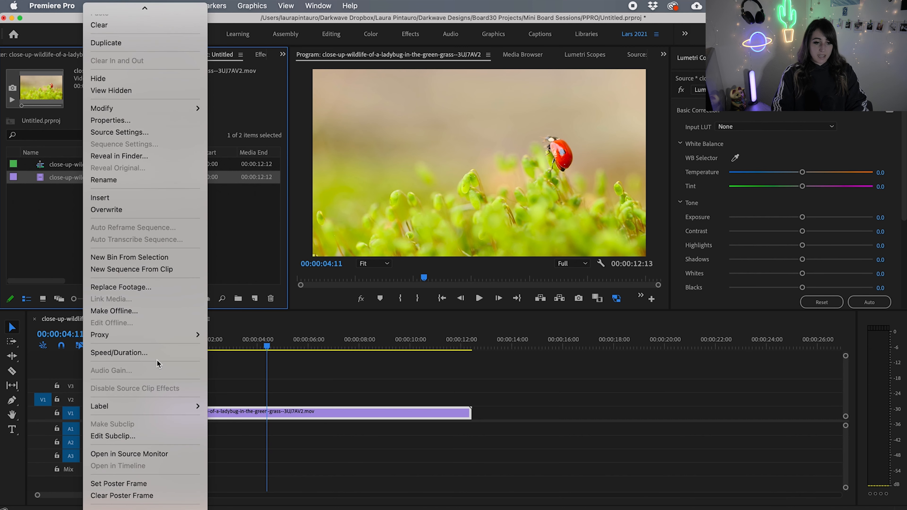
pyautogui.moveTo(158, 339)
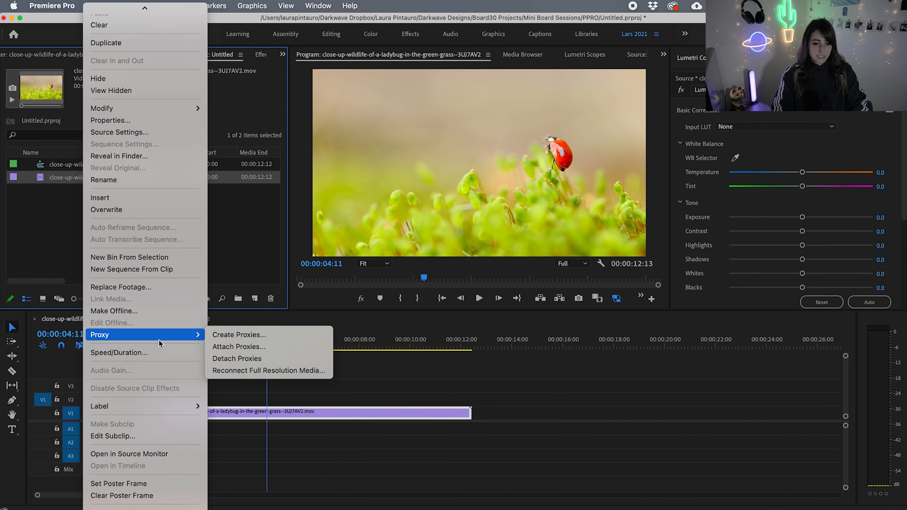
pyautogui.click(243, 346)
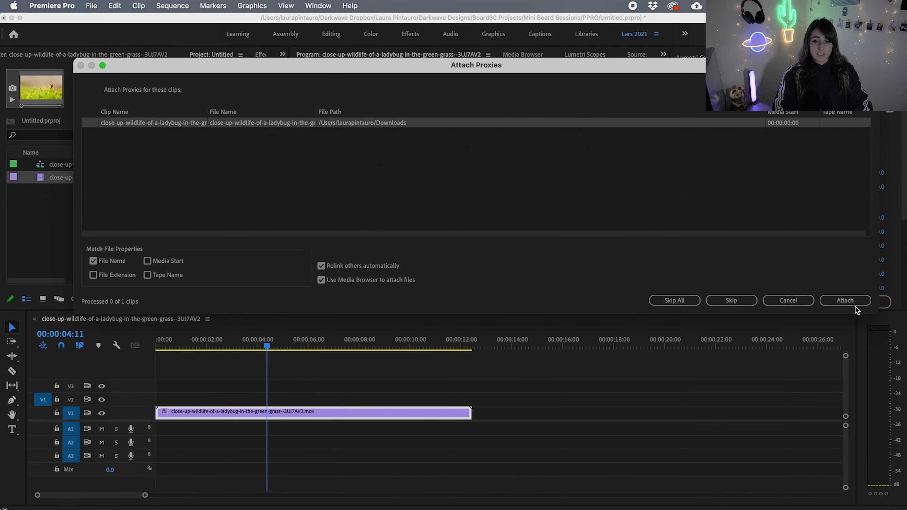
pyautogui.click(850, 303)
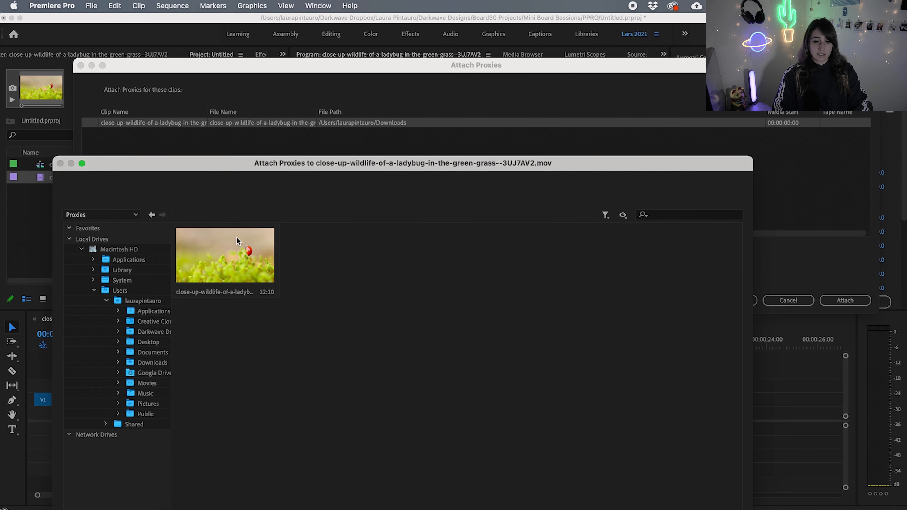
pyautogui.moveTo(316, 164); pyautogui.dragTo(316, 75)
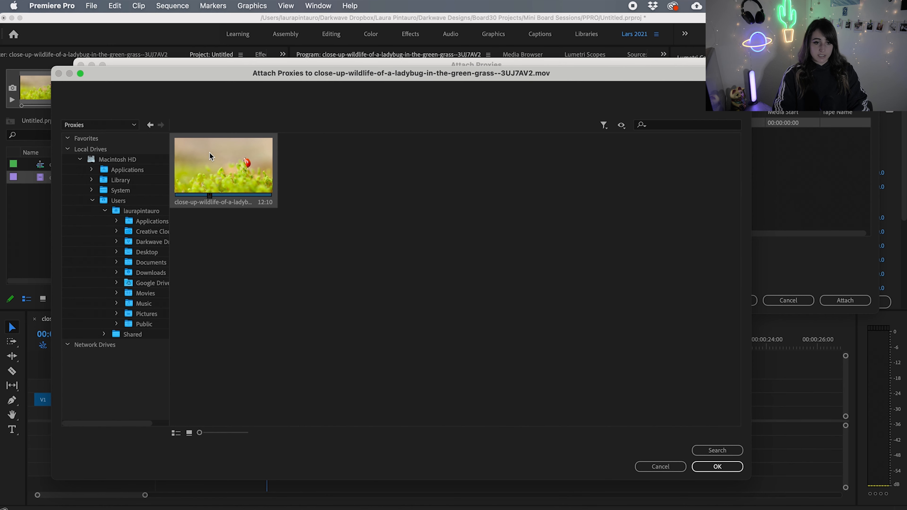
pyautogui.click(733, 469)
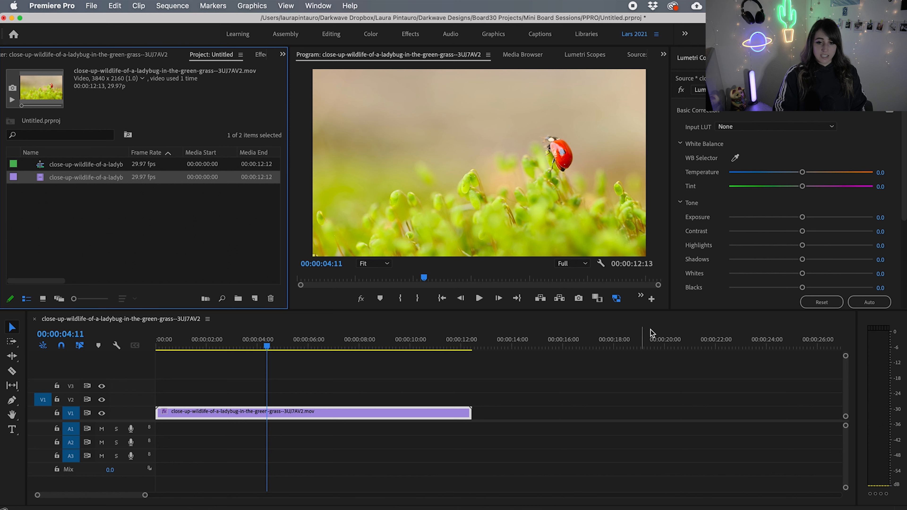
# Switch proxy playback off and back on in the Program Monitor with Toggle Proxies
pyautogui.click(617, 302)
pyautogui.click(617, 302)
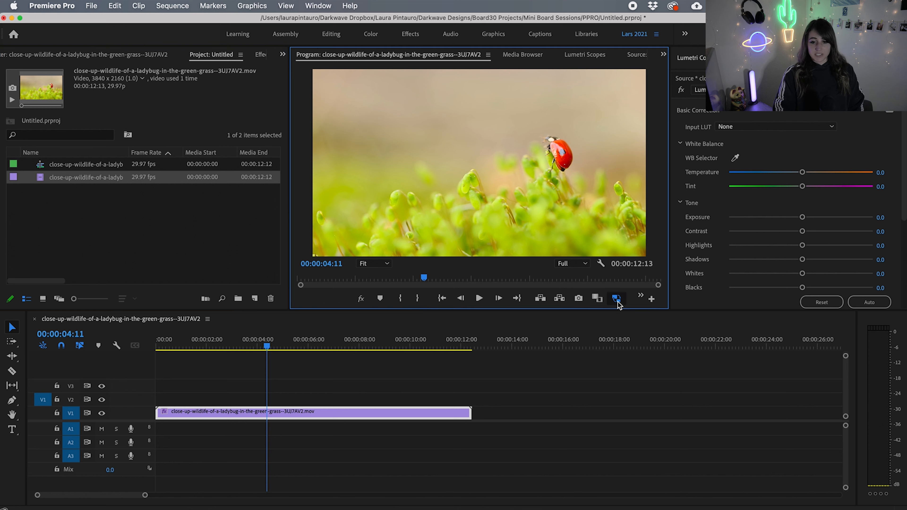
# Place the Toggle Proxies control in the Program Monitor's transport controls using the Button Editor and accept the layout
pyautogui.click(652, 300)
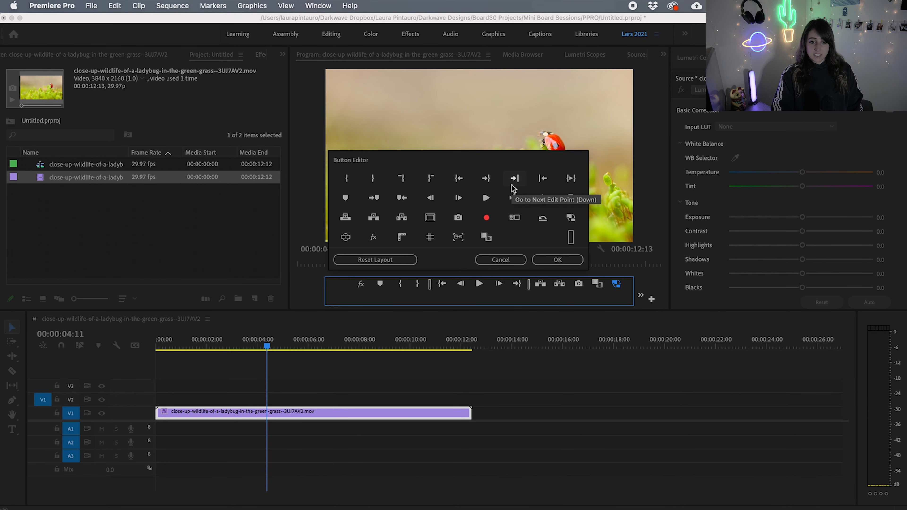
pyautogui.moveTo(570, 218); pyautogui.dragTo(617, 284)
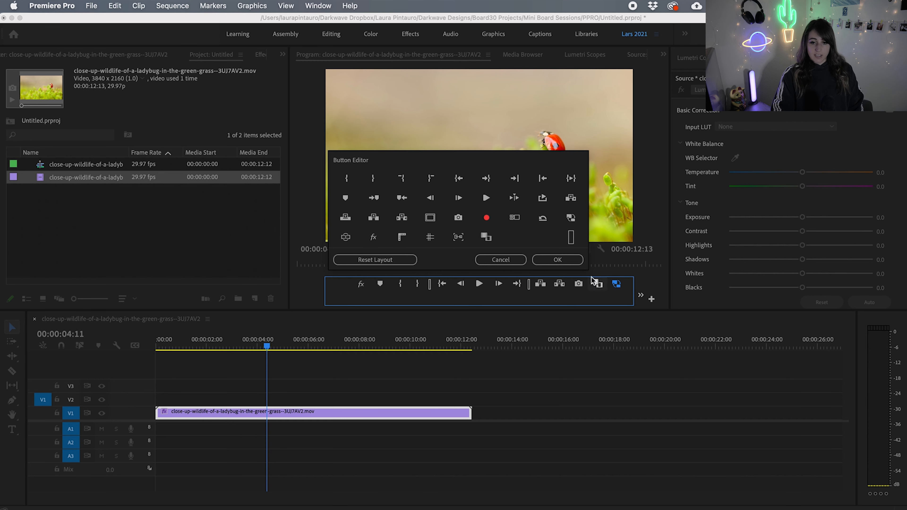
pyautogui.click(558, 260)
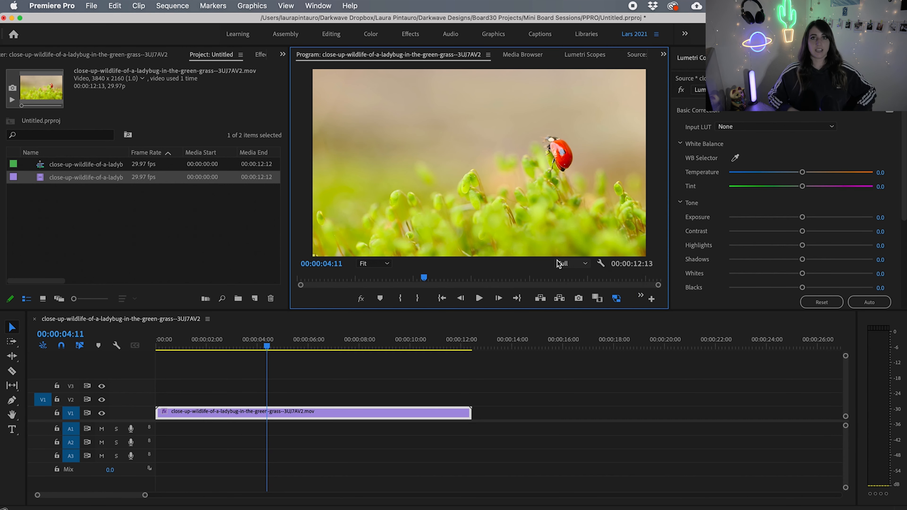